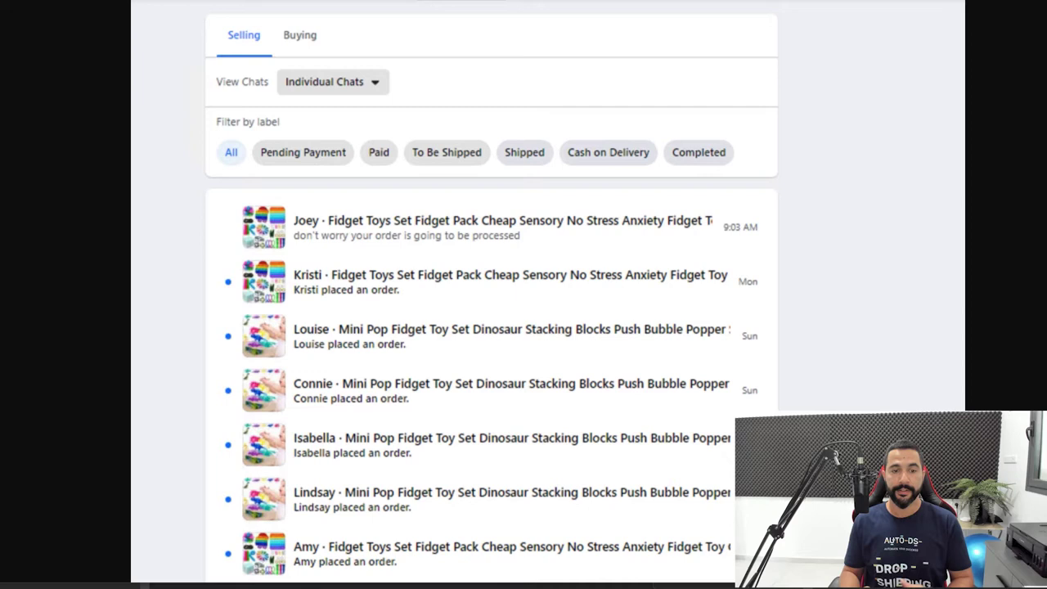
Step: Look through the individual selling chats for orders placed by buyers
{"action": "scroll", "coordinate": [491, 368], "scroll_direction": "down", "scroll_amount": 1}
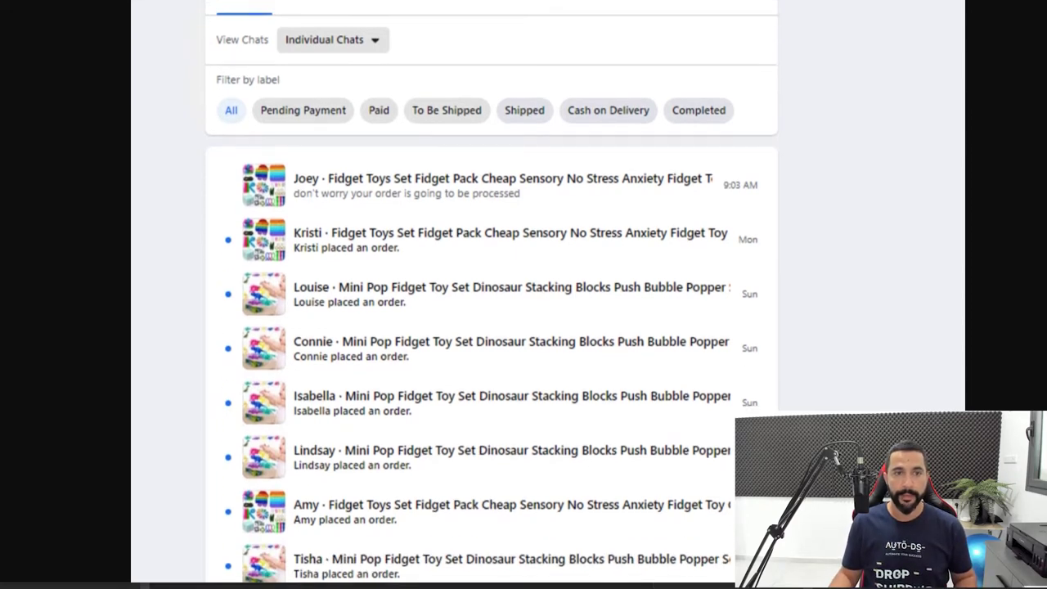
{"action": "scroll", "coordinate": [490, 368], "scroll_direction": "up", "scroll_amount": 1}
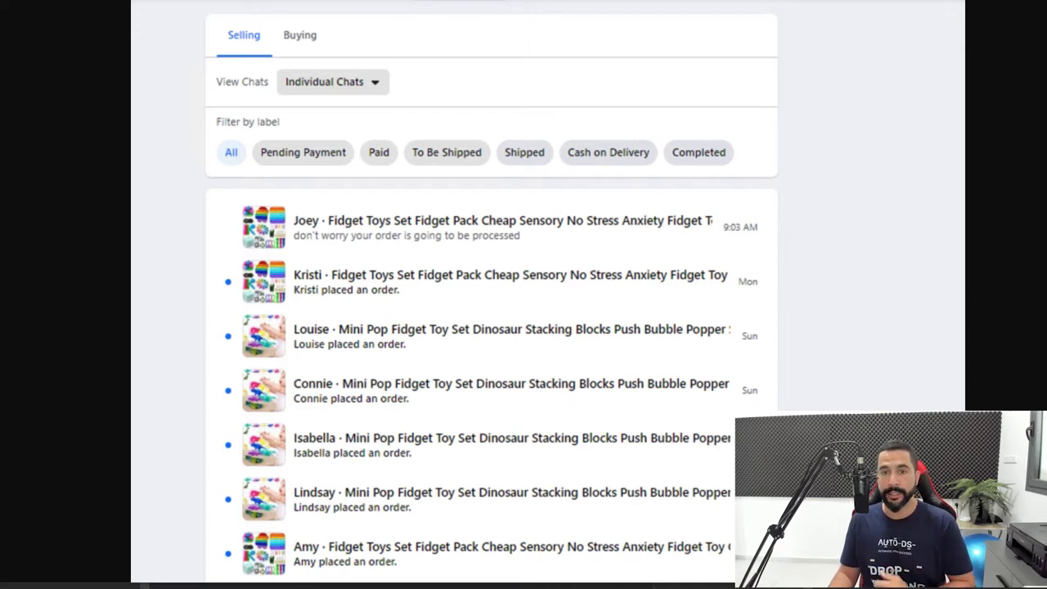
{"action": "scroll", "coordinate": [491, 327], "scroll_direction": "down", "scroll_amount": 1}
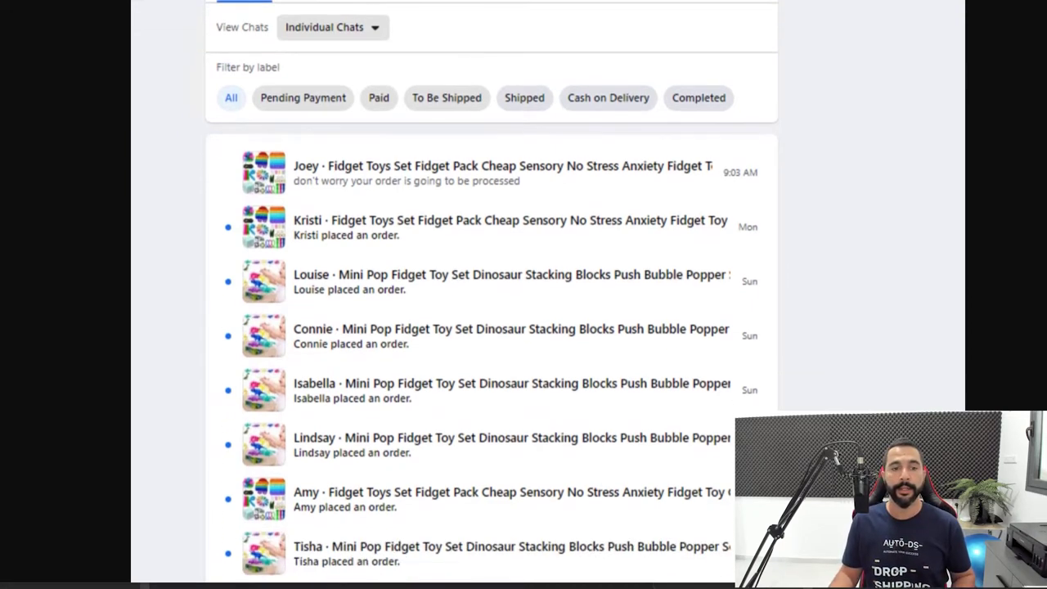
{"action": "scroll", "coordinate": [491, 327], "scroll_direction": "down", "scroll_amount": 1}
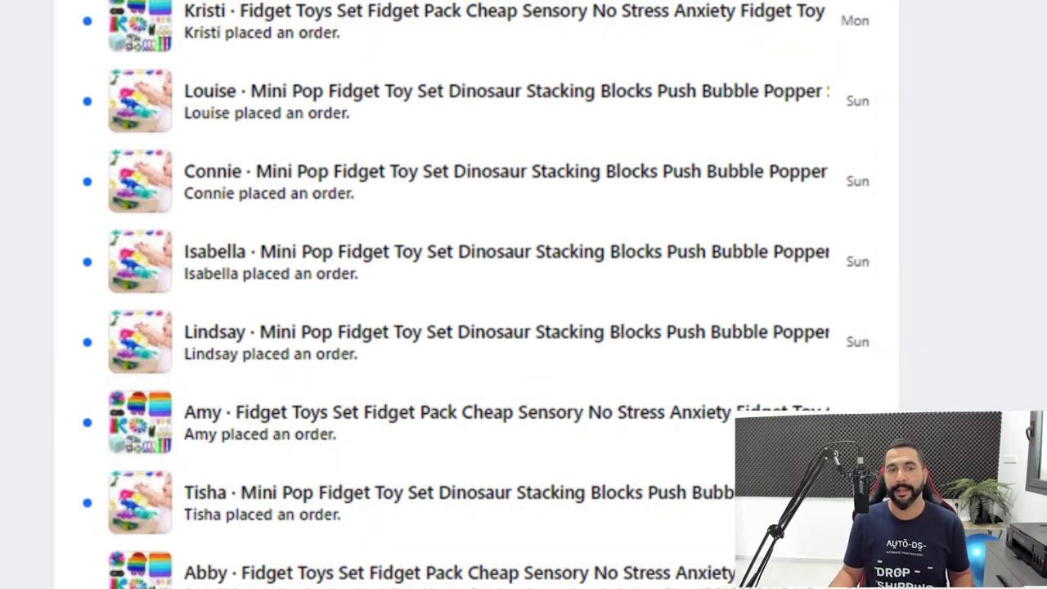
{"action": "scroll", "coordinate": [474, 295], "scroll_direction": "up", "scroll_amount": 1}
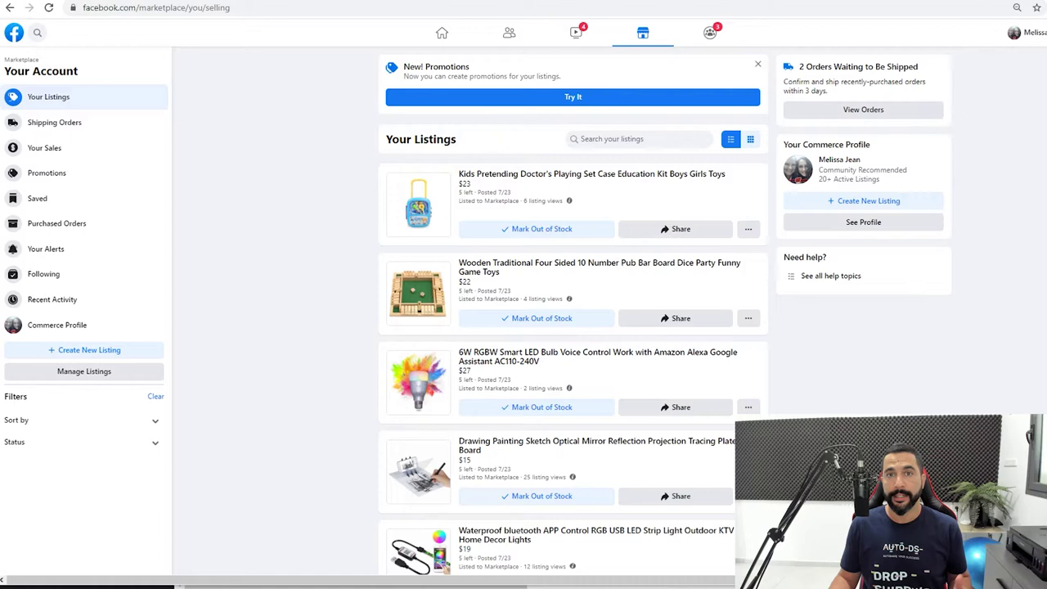
Step: Open the shipping orders and review the waiting and already shipped orders
{"action": "left_click", "coordinate": [54, 122]}
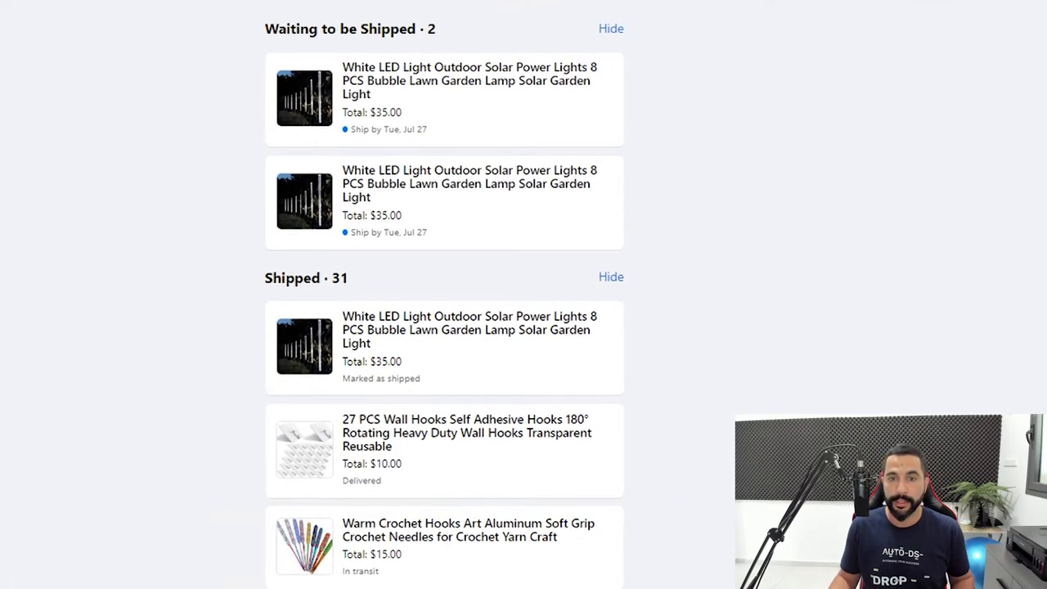
{"action": "scroll", "coordinate": [445, 294], "scroll_direction": "down", "scroll_amount": 6}
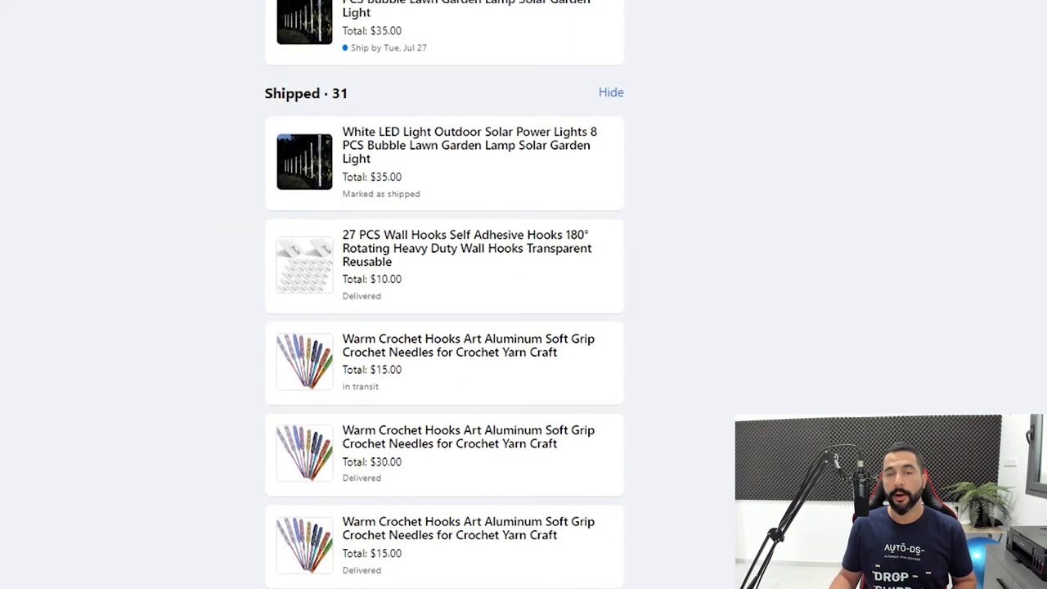
{"action": "scroll", "coordinate": [444, 294], "scroll_direction": "up", "scroll_amount": 3}
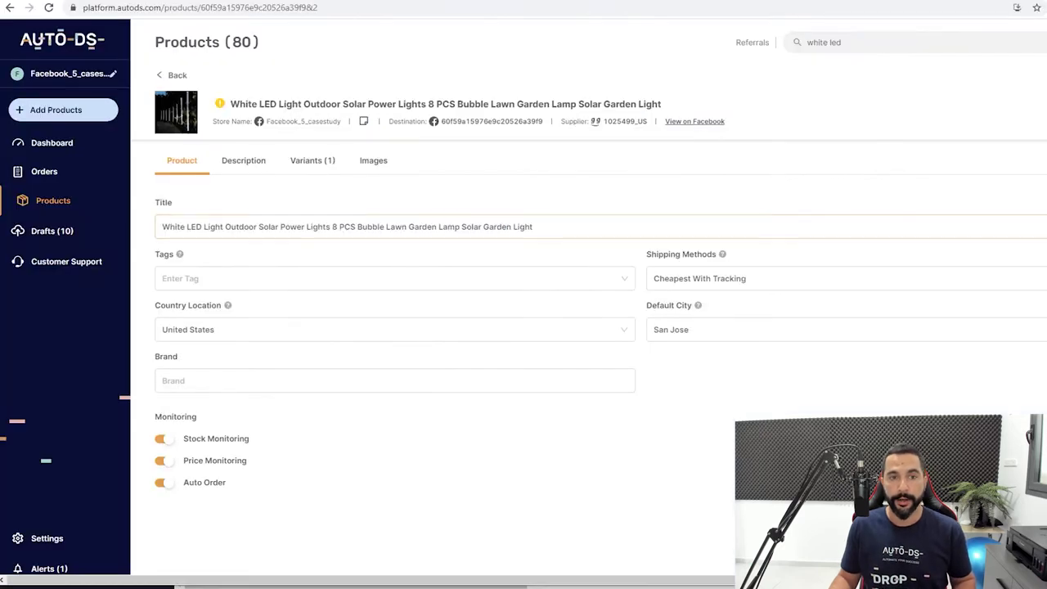
Step: View the variants of the White LED Light product and check its price and shipping cost on the supplier's page
{"action": "left_click", "coordinate": [312, 160]}
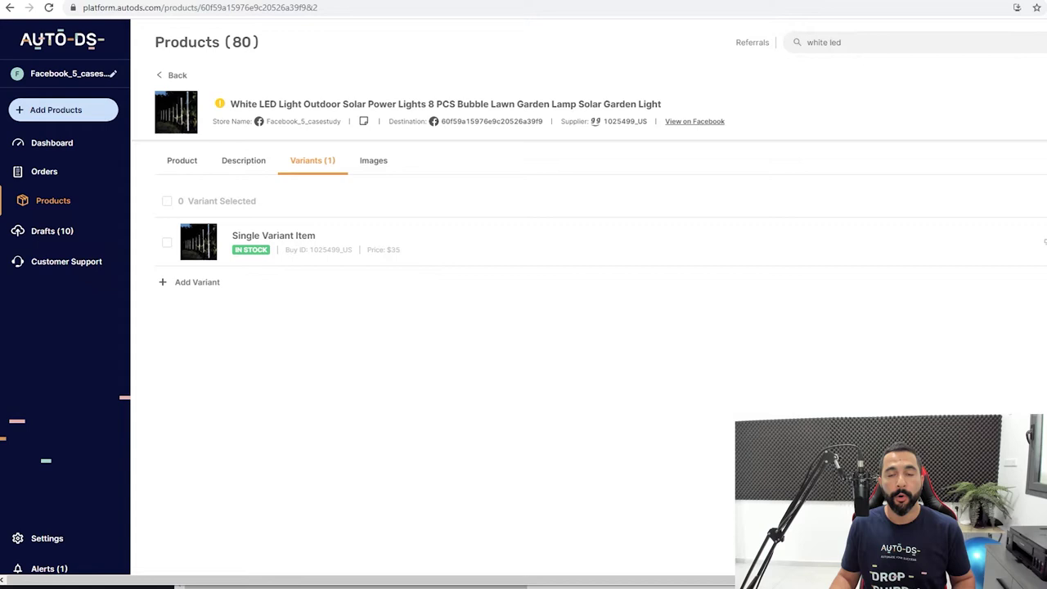
{"action": "left_click", "coordinate": [626, 121]}
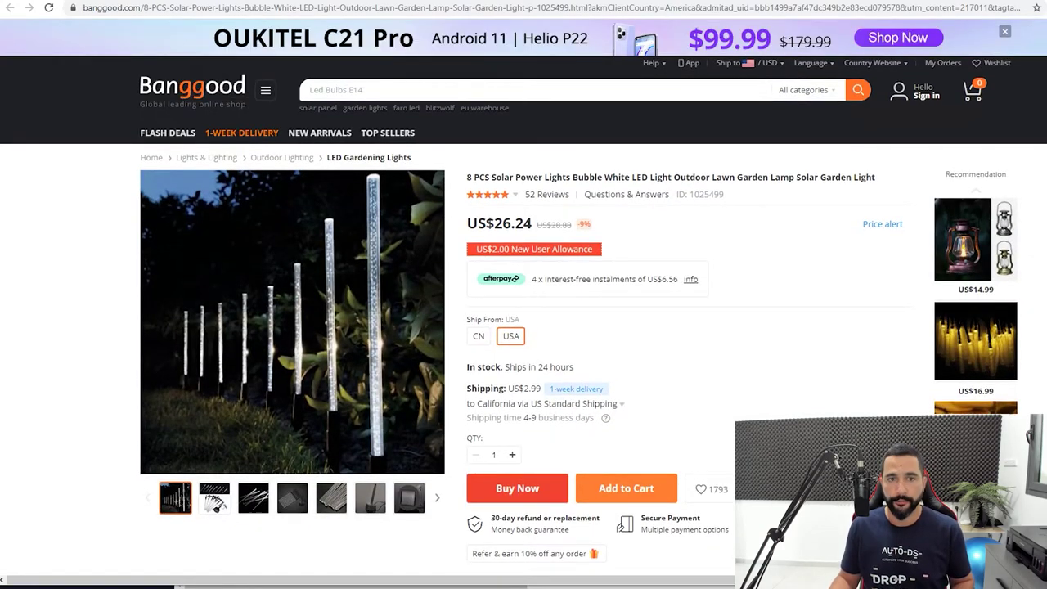
{"action": "key", "text": "ctrl+w"}
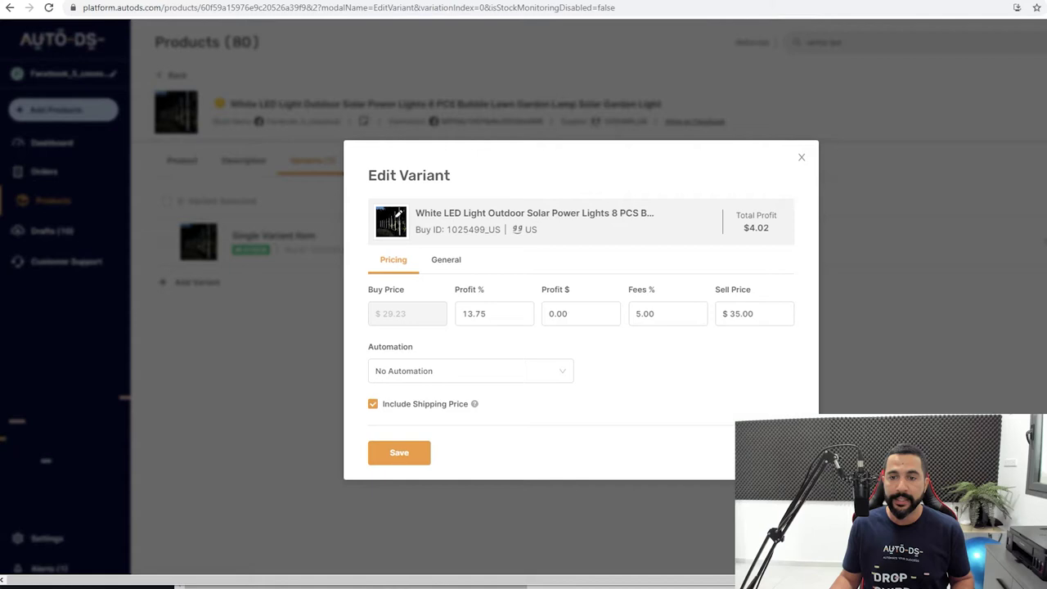
Step: Set the variant's profit to 20% and its sell price to $36.99, and save the pricing
{"action": "double_click", "coordinate": [474, 313]}
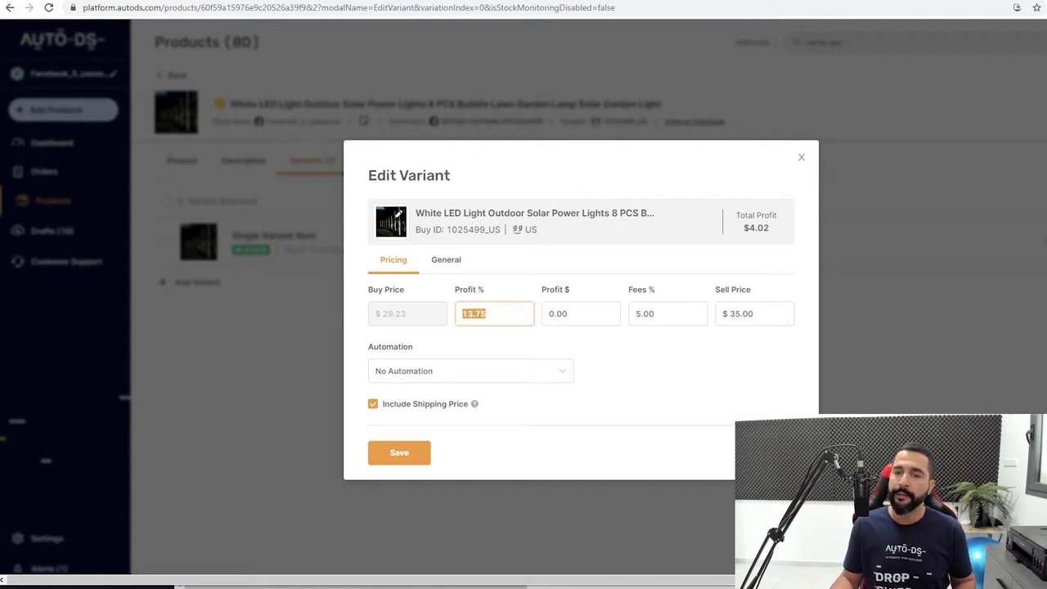
{"action": "type", "text": "20"}
{"action": "left_click", "coordinate": [753, 313]}
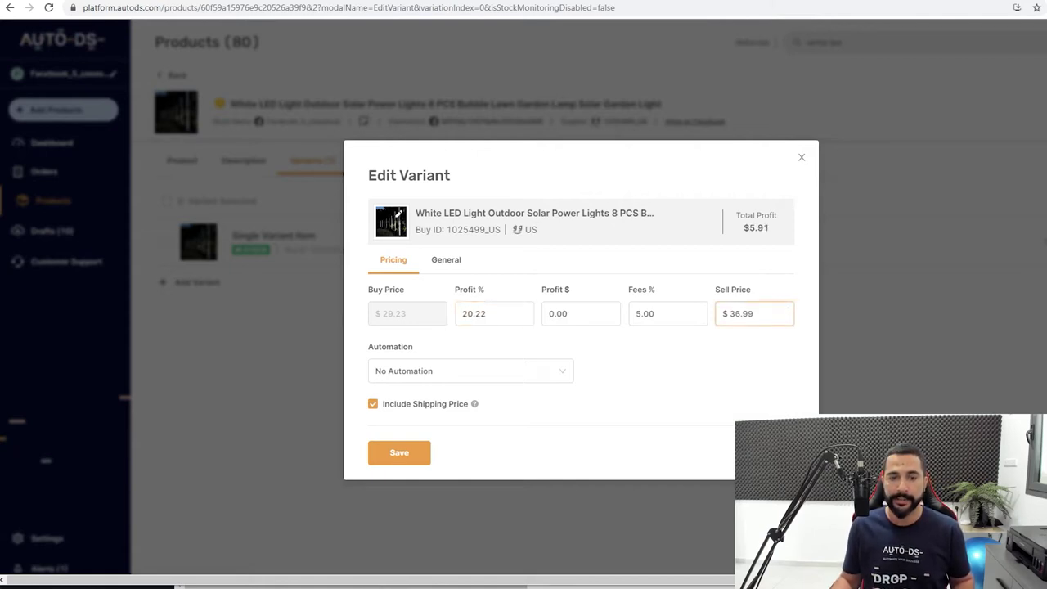
{"action": "left_click", "coordinate": [399, 452]}
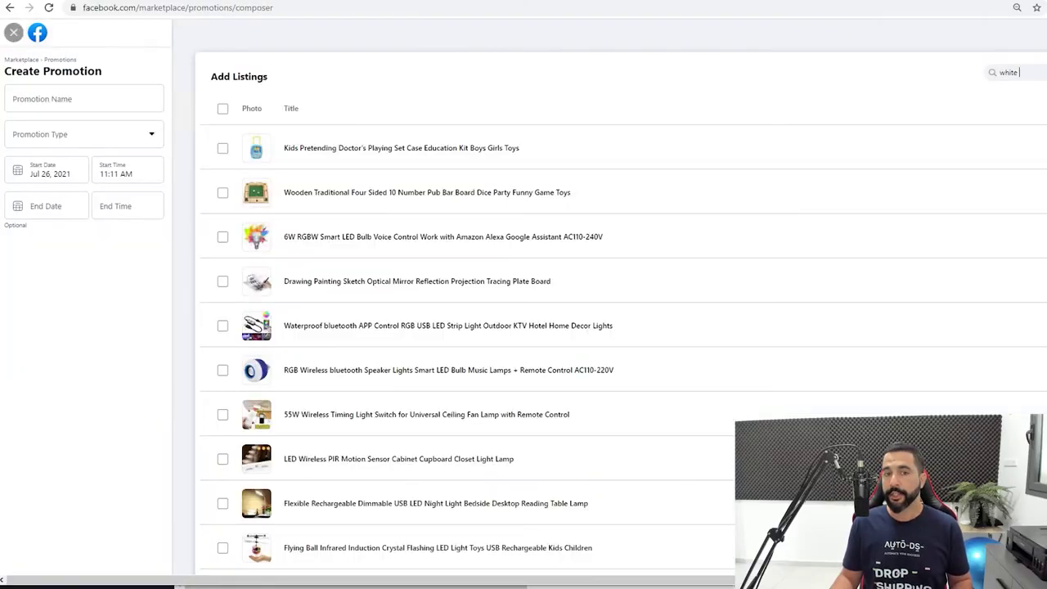
Step: Search the promotion's listings for "white LED" and select the White LED Light Outdoor Solar Power Lights listing
{"action": "type", "text": "LED"}
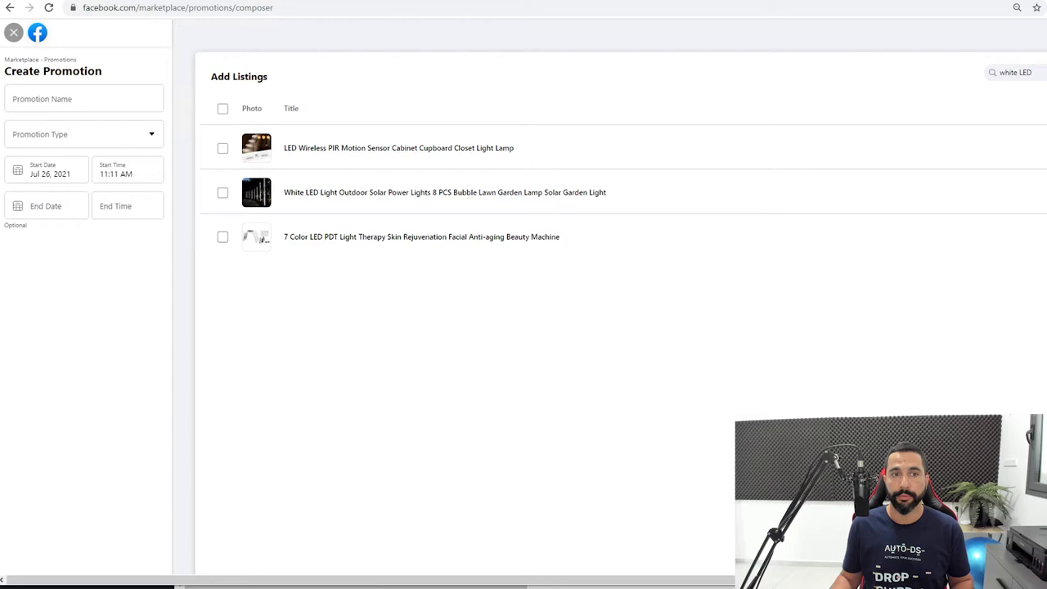
{"action": "left_click", "coordinate": [223, 192]}
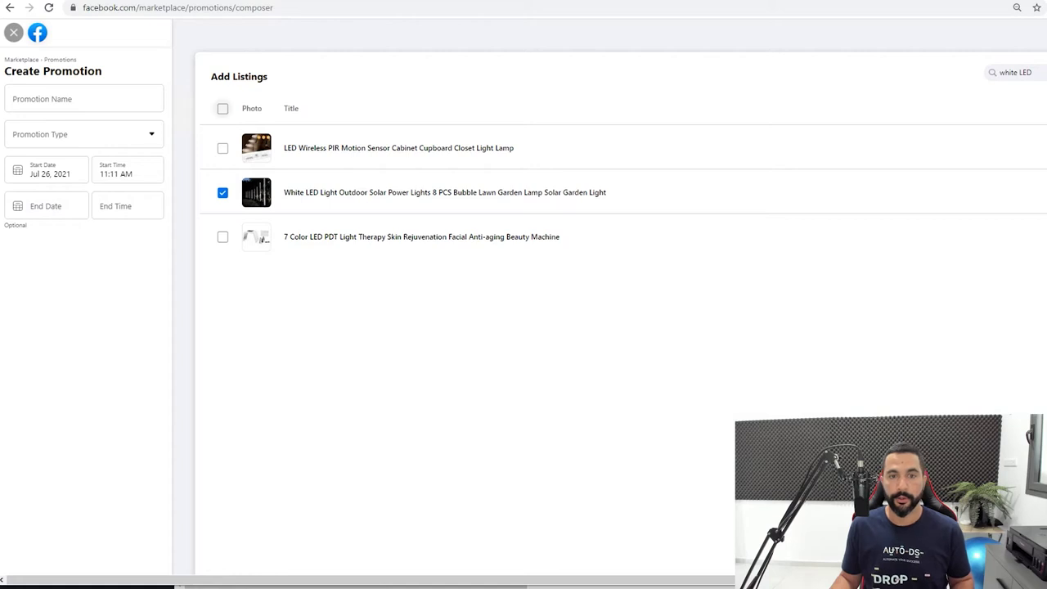
{"action": "key", "text": "ctrl+Tab"}
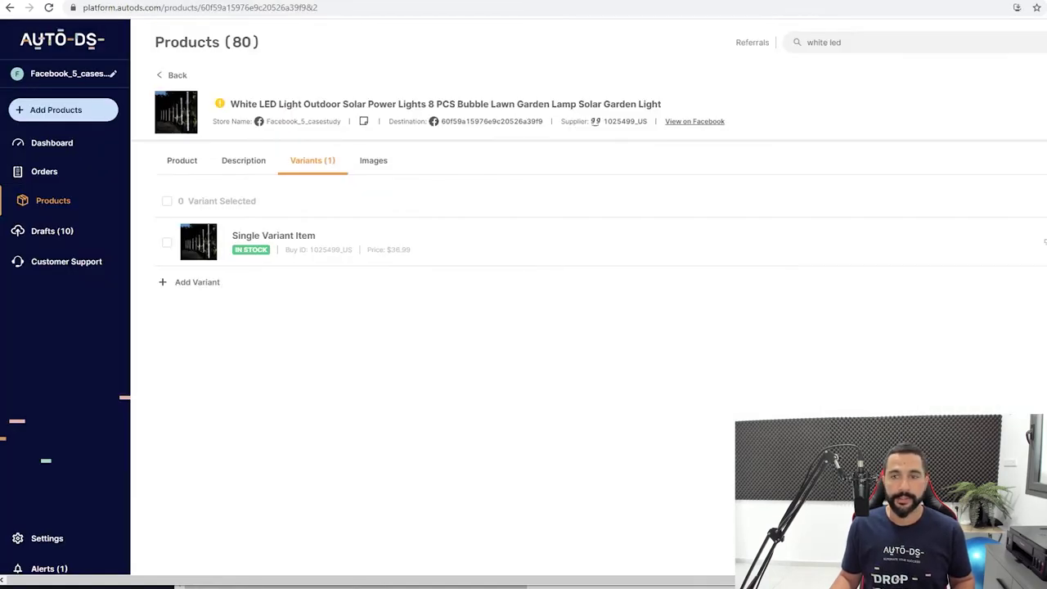
{"action": "key", "text": "ctrl+shift+Tab"}
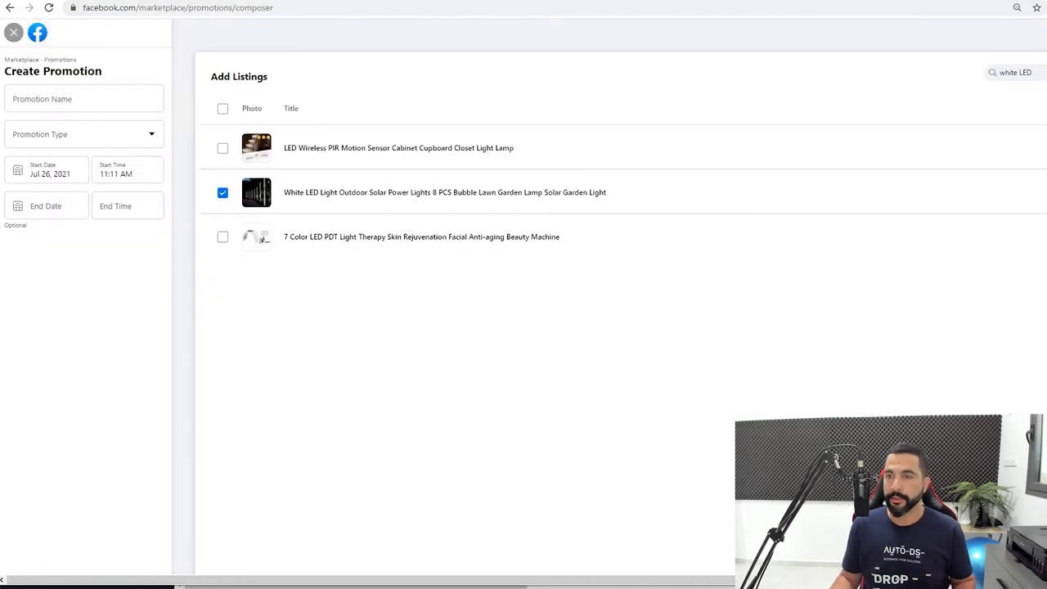
Step: Name the promotion "LED Light Promo"
{"action": "left_click", "coordinate": [83, 99]}
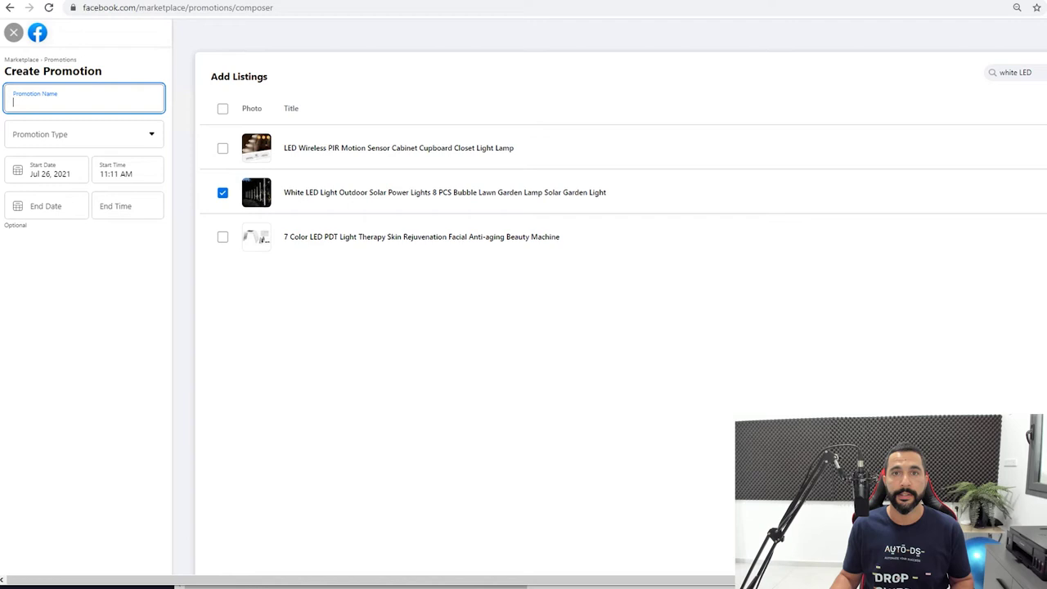
{"action": "type", "text": "LED Light Pl"}
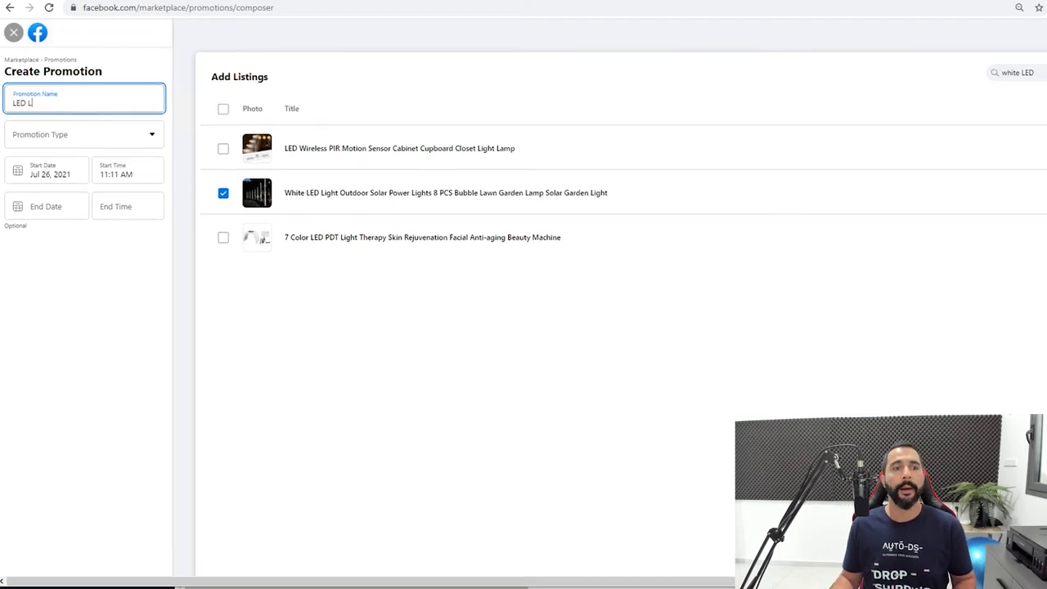
{"action": "key", "text": "BackSpace"}
{"action": "key", "text": "BackSpace"}
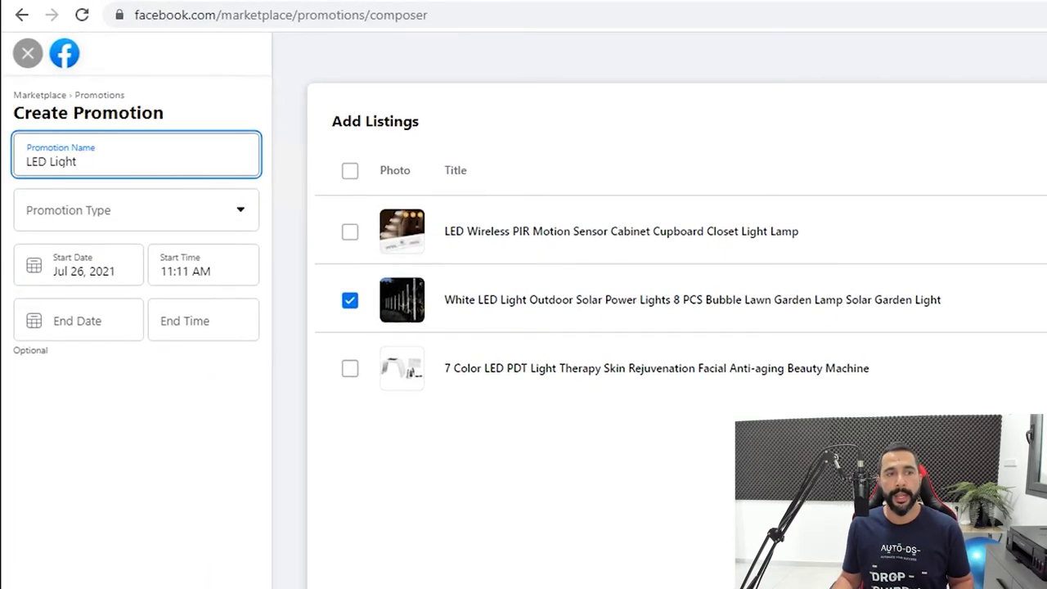
{"action": "type", "text": "Promo"}
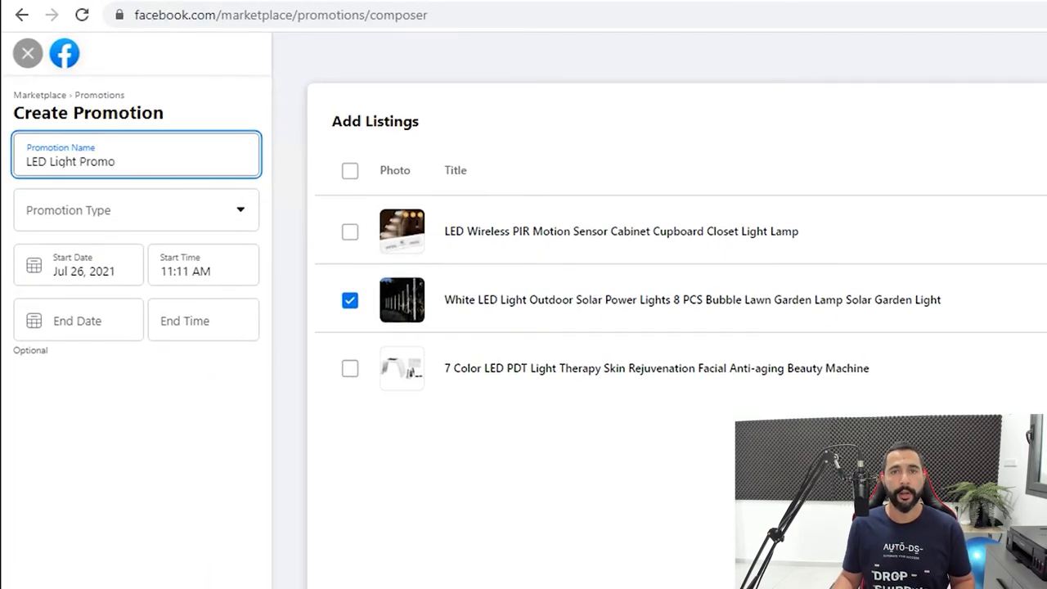
Step: Set the promotion type to Flat Discount – % Off with a 5% discount
{"action": "left_click", "coordinate": [136, 210]}
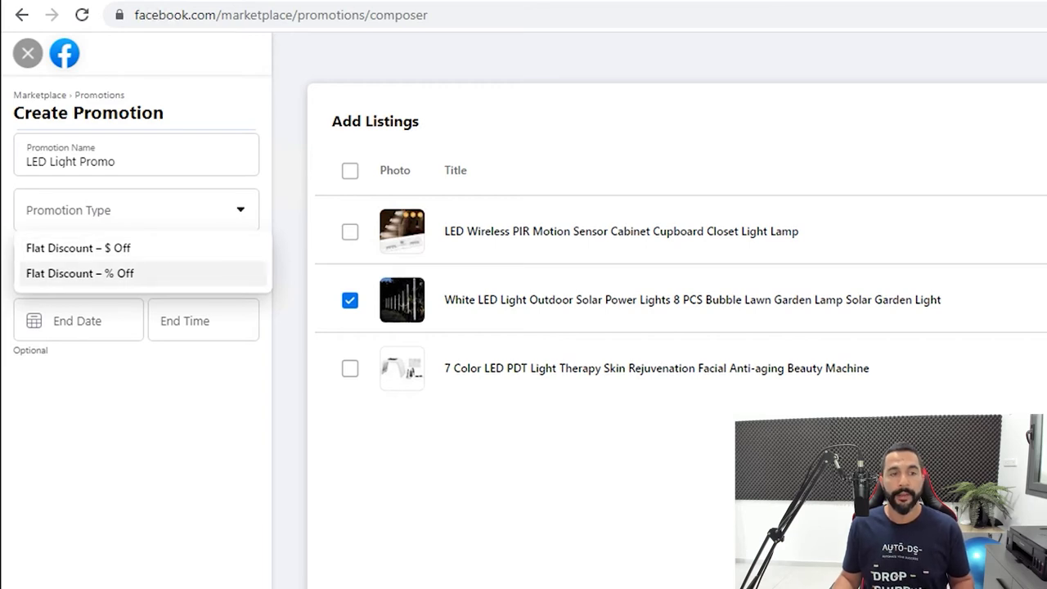
{"action": "left_click", "coordinate": [80, 273]}
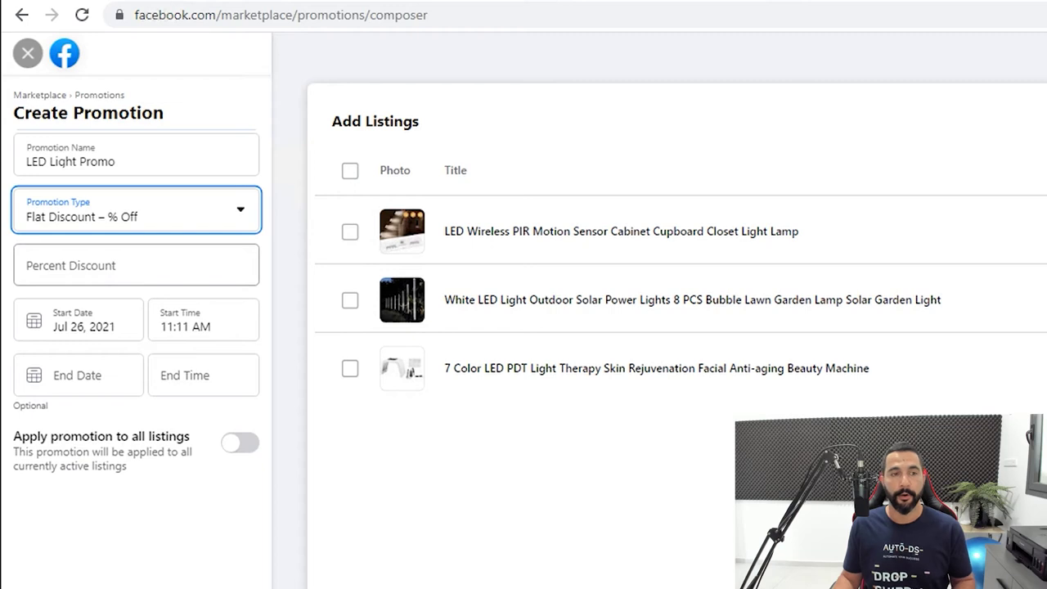
{"action": "left_click", "coordinate": [135, 265]}
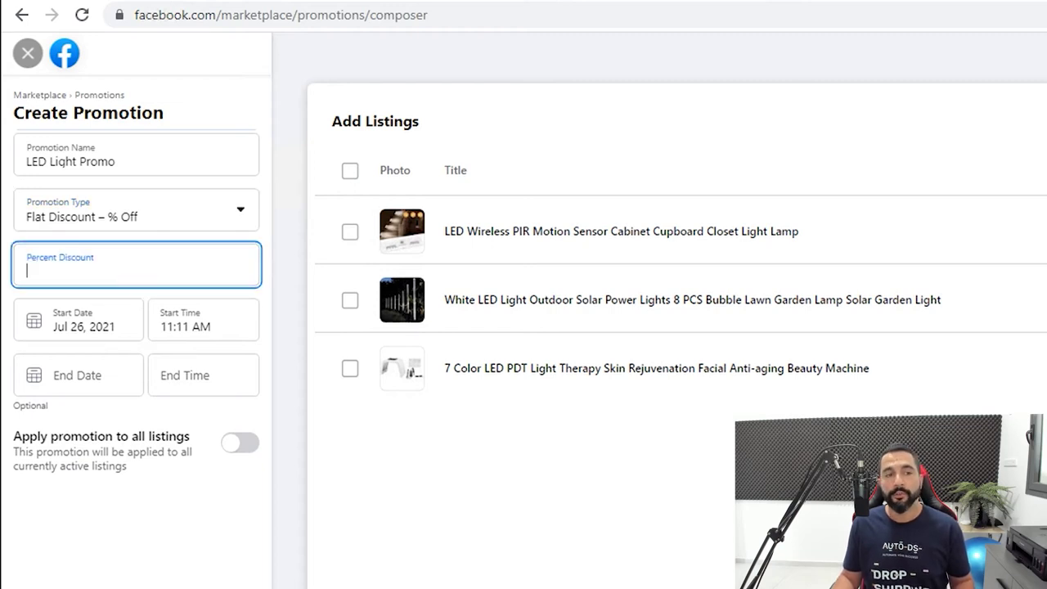
{"action": "type", "text": "5"}
{"action": "key", "text": "Tab"}
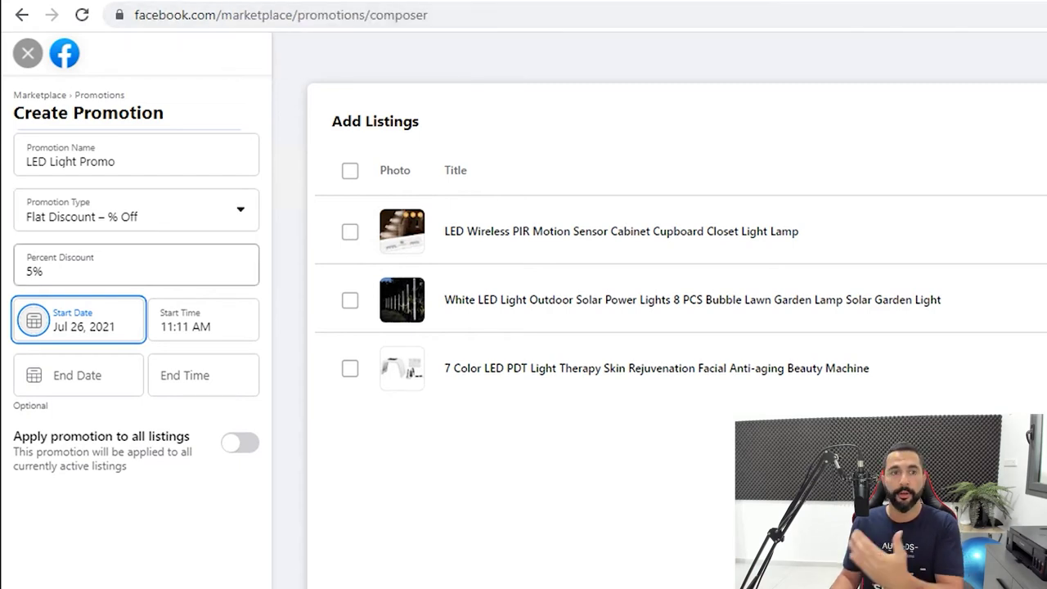
Step: Keep the promotion's start date and time and set its end date to Aug 6, 2021
{"action": "left_click", "coordinate": [90, 326]}
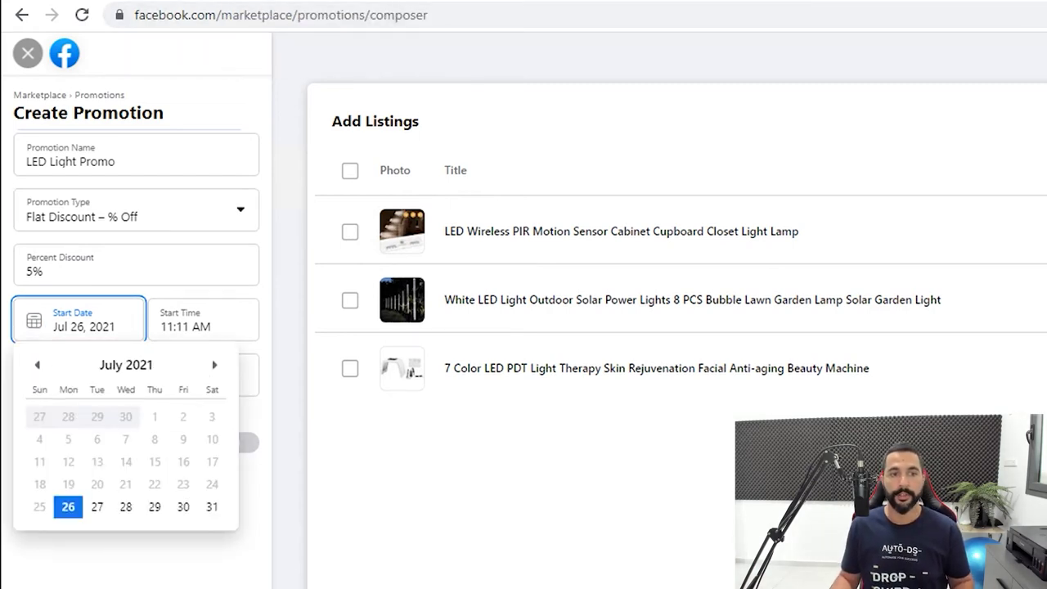
{"action": "key", "text": "Tab"}
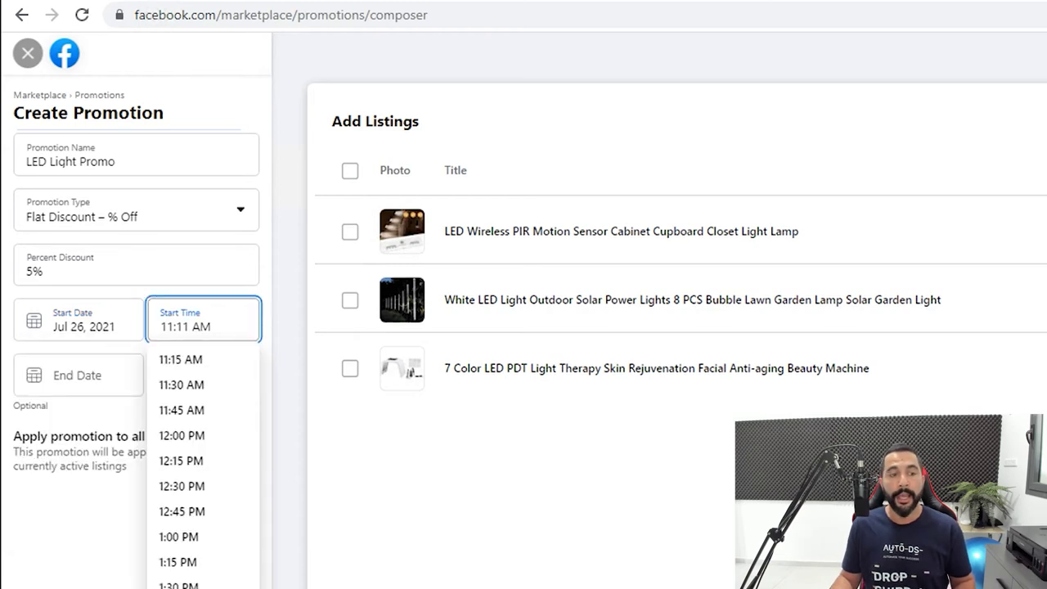
{"action": "key", "text": "Tab"}
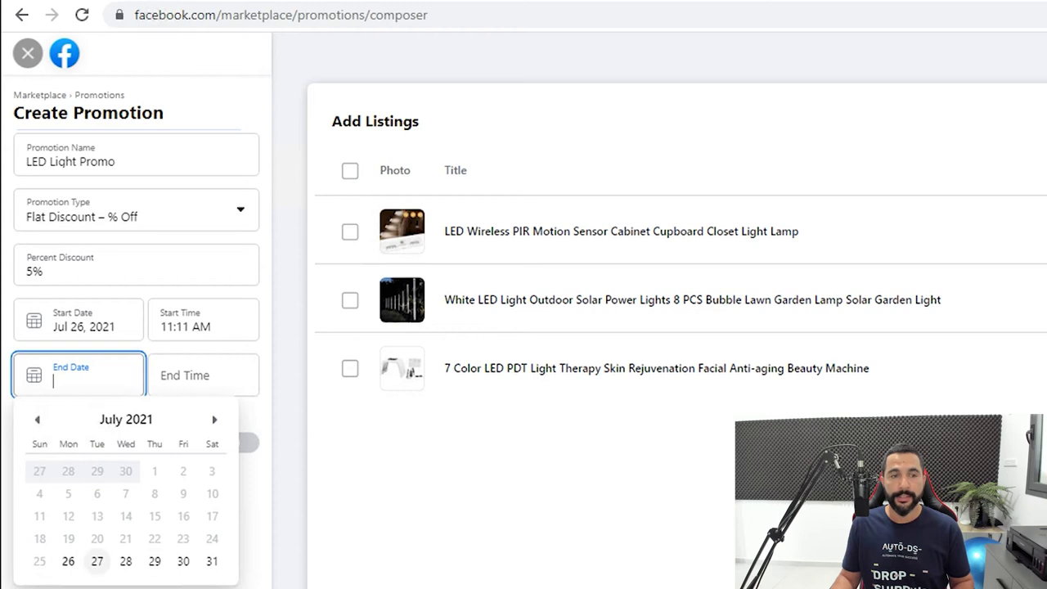
{"action": "left_click", "coordinate": [214, 419]}
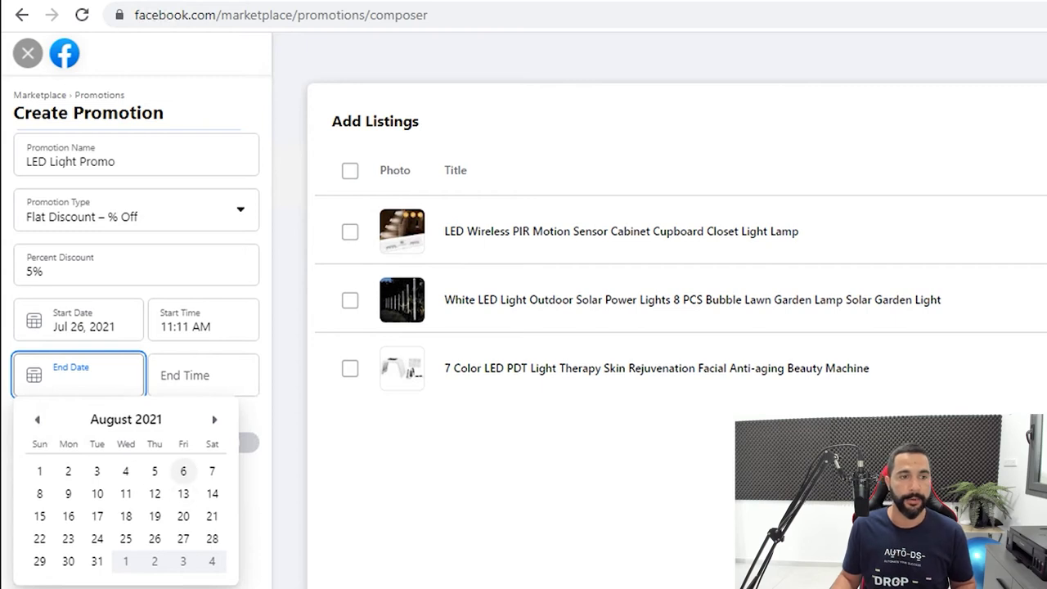
{"action": "left_click", "coordinate": [184, 471]}
Step: Leave applying the promotion to all listings turned off and select only the White LED Light Outdoor Solar Power Lights listing
{"action": "left_click", "coordinate": [239, 442]}
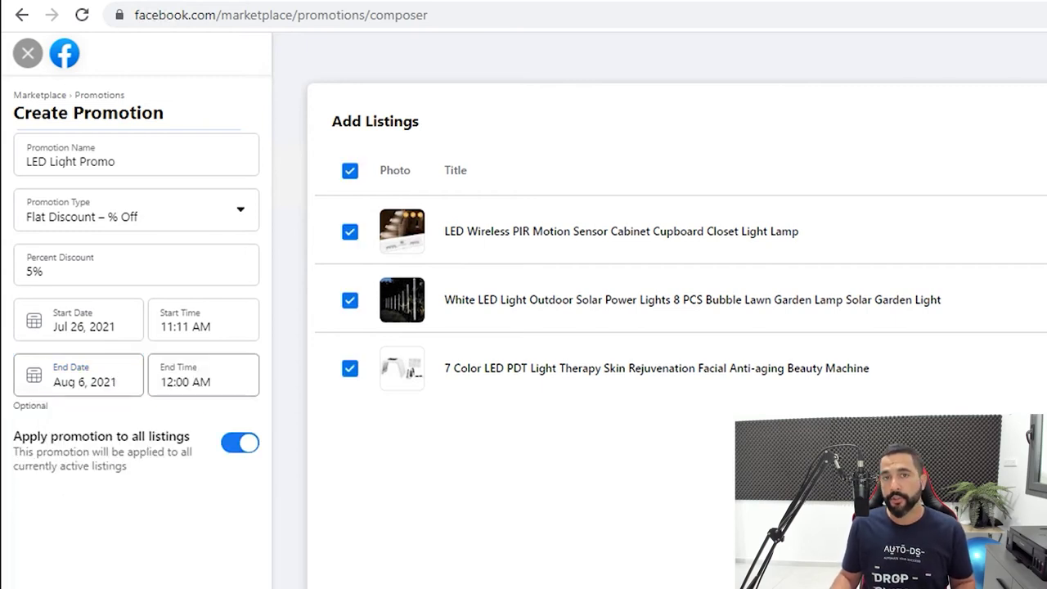
{"action": "left_click", "coordinate": [240, 442]}
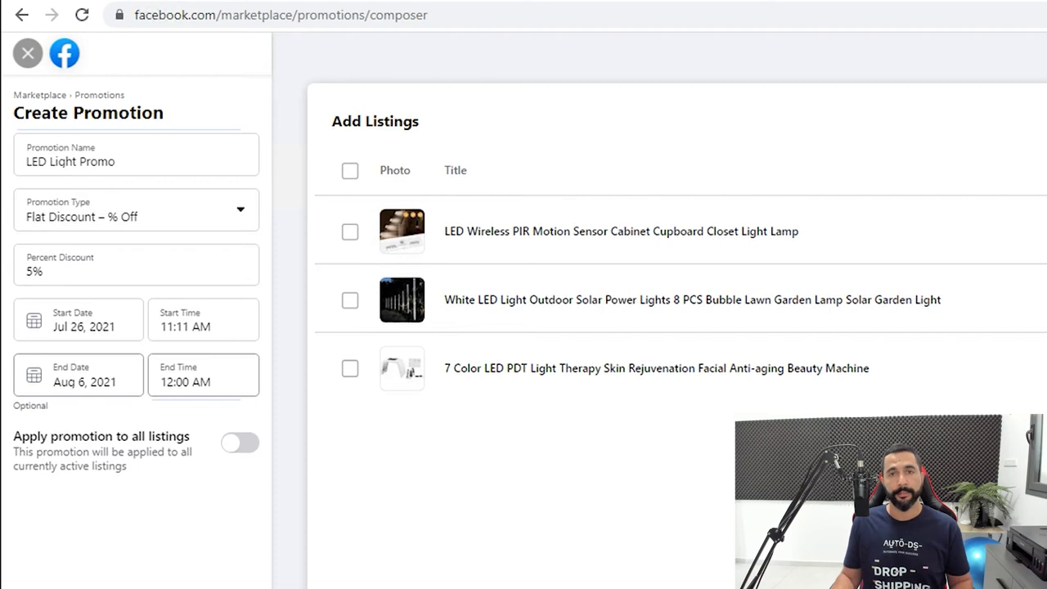
{"action": "left_click", "coordinate": [349, 300]}
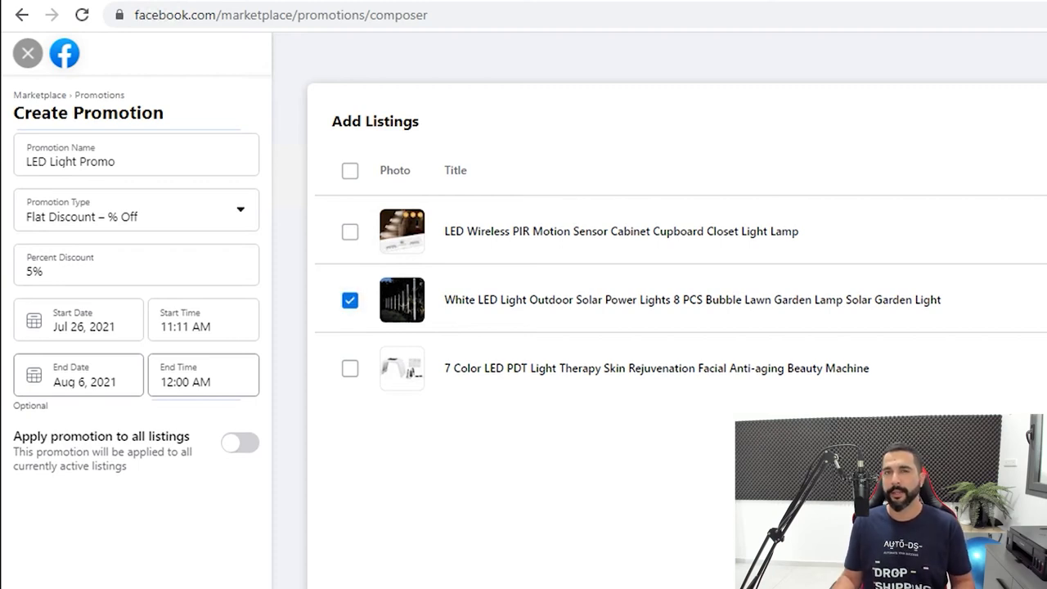